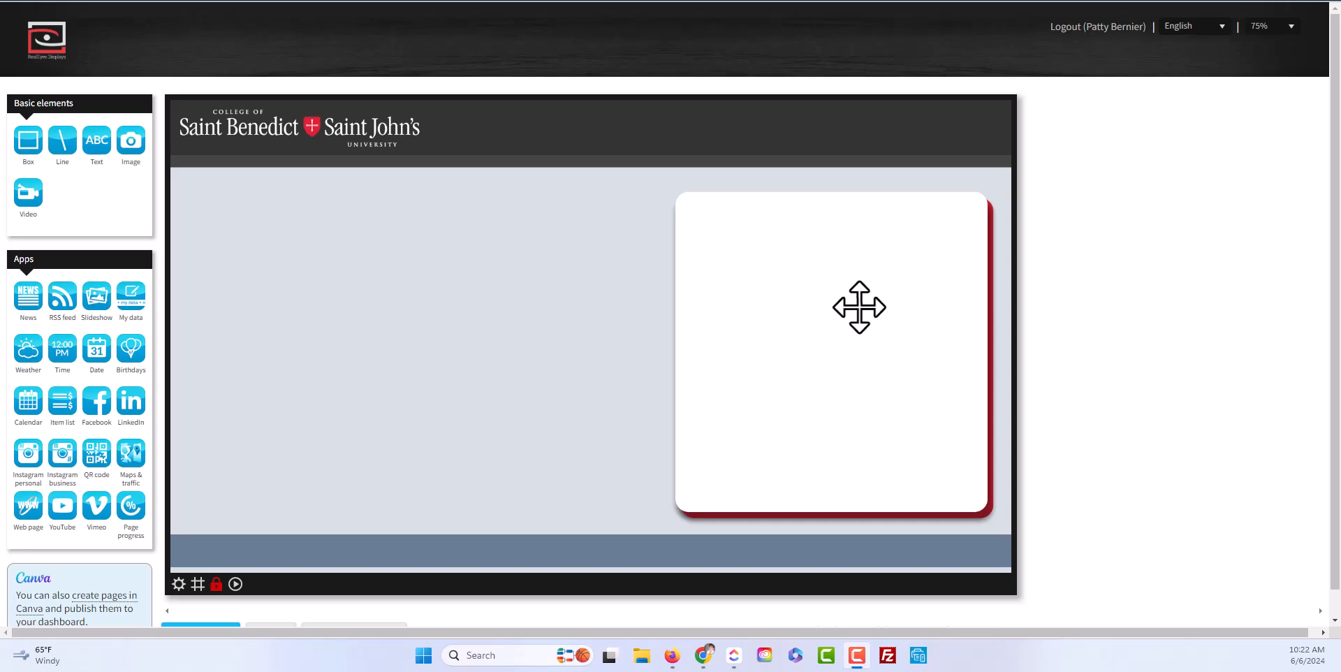
Step: Add a Calendar app to the page and fit it inside the white rounded box, at about 663 × 674
left_click(25, 399)
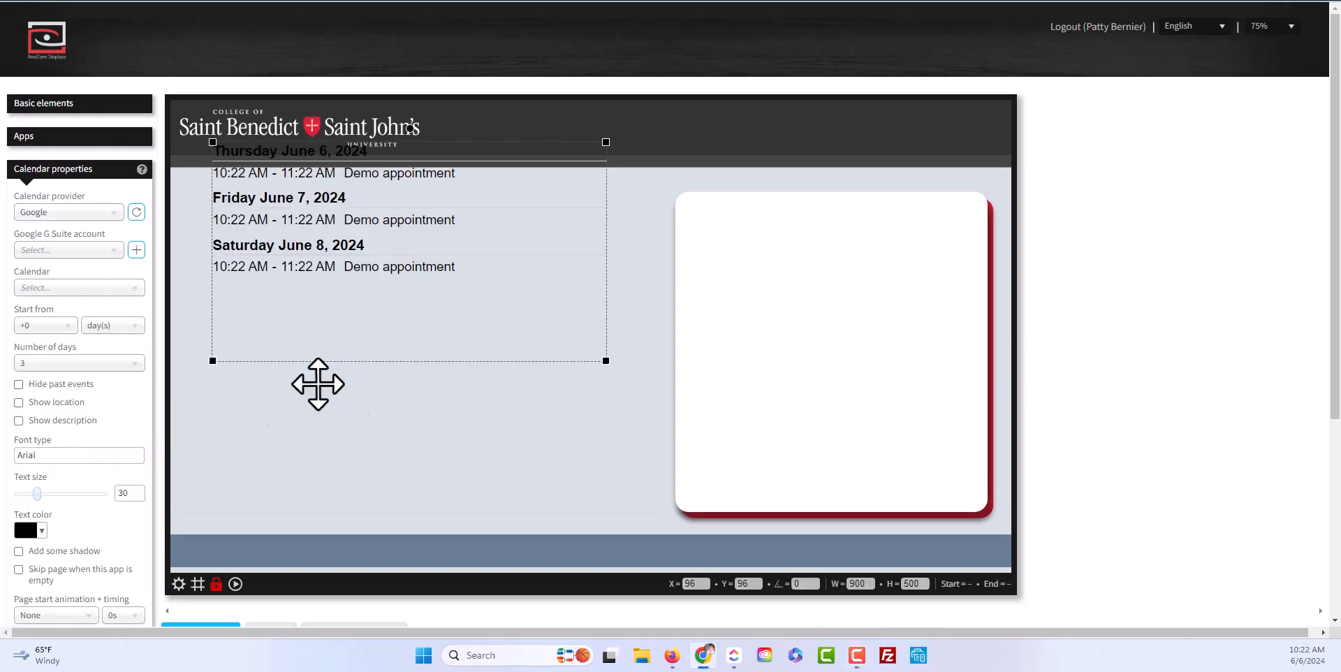
left_click_drag(486, 357, 882, 472)
left_click_drag(1001, 469, 970, 504)
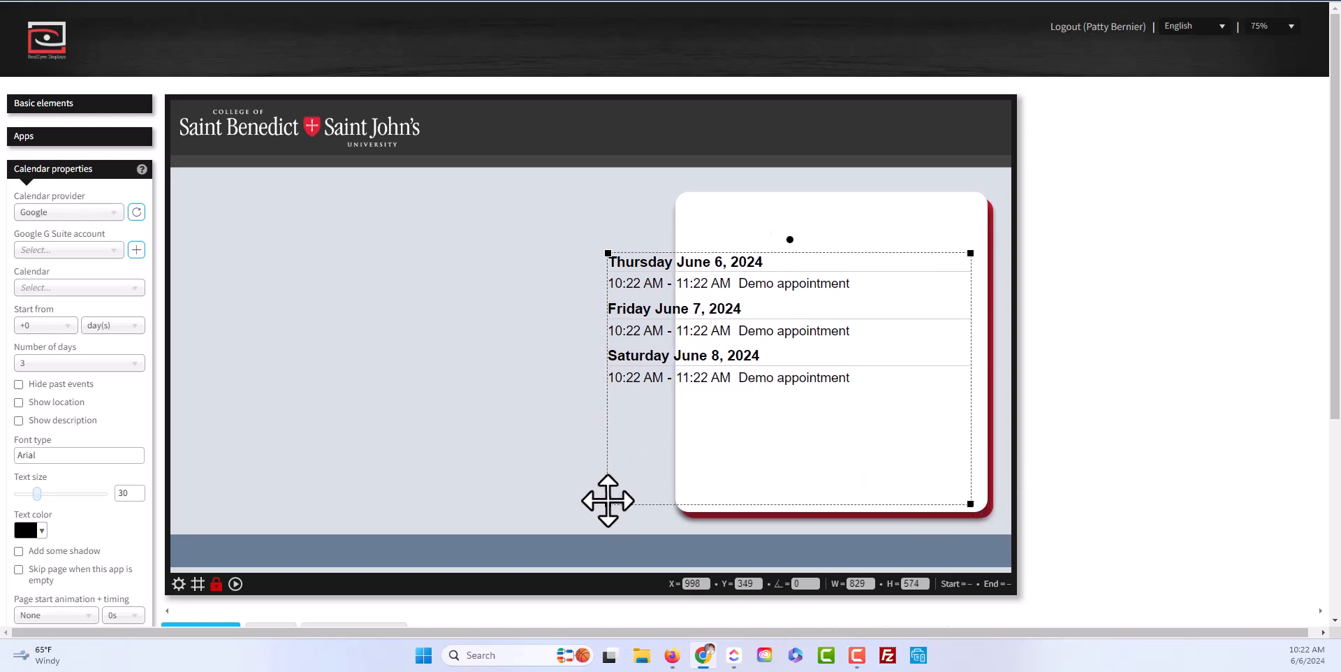
left_click_drag(607, 504, 688, 499)
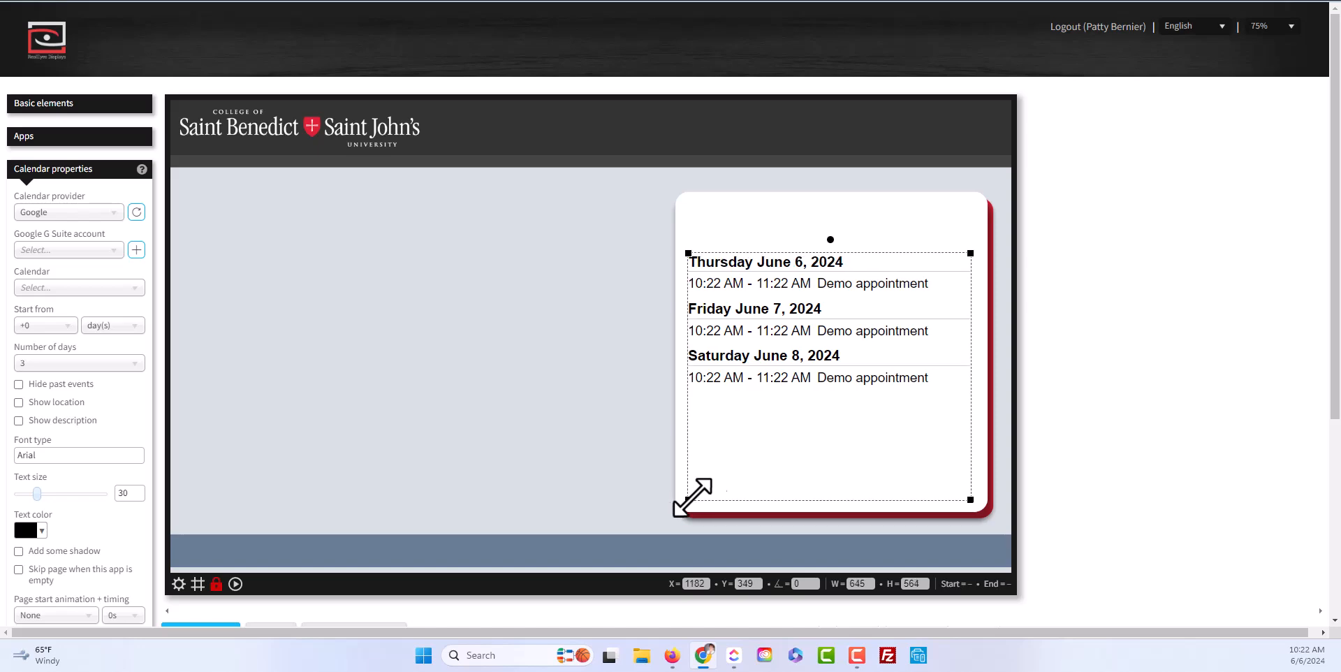
left_click_drag(969, 253, 978, 205)
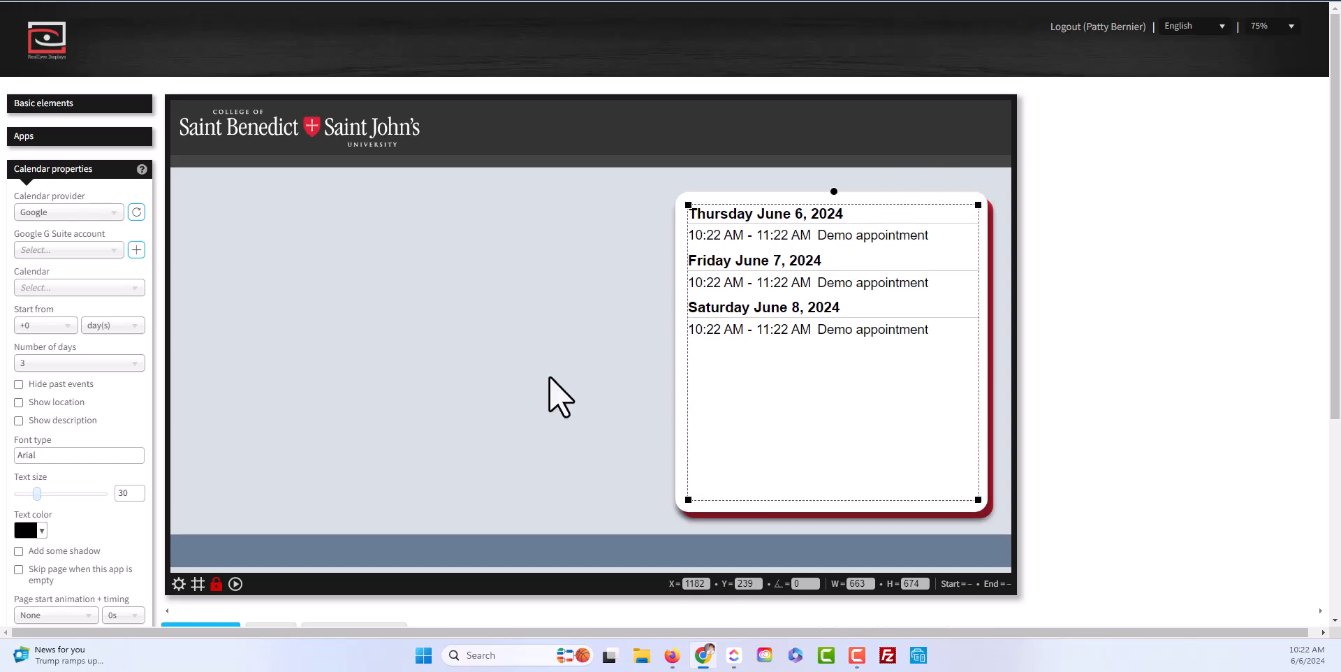
Step: Keep Google as the calendar provider and link a personal Google account, granting Digital Signage Playr access to its calendars
left_click(74, 214)
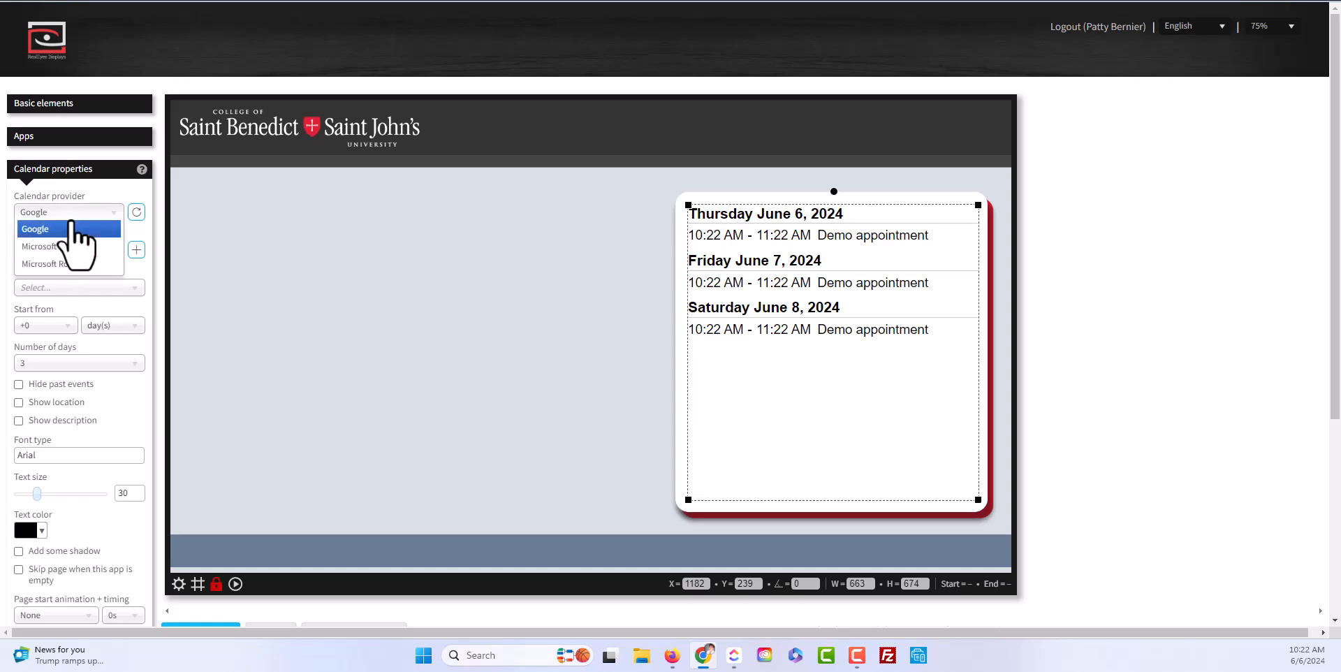
left_click(72, 215)
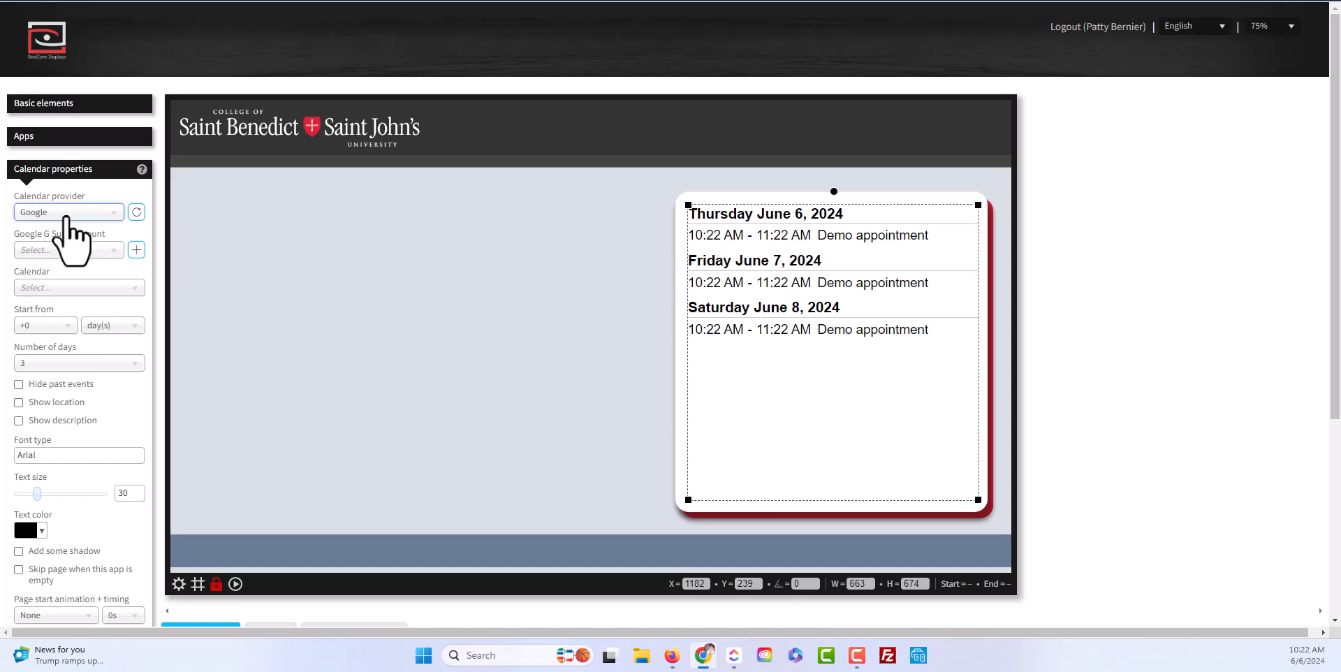
left_click(136, 250)
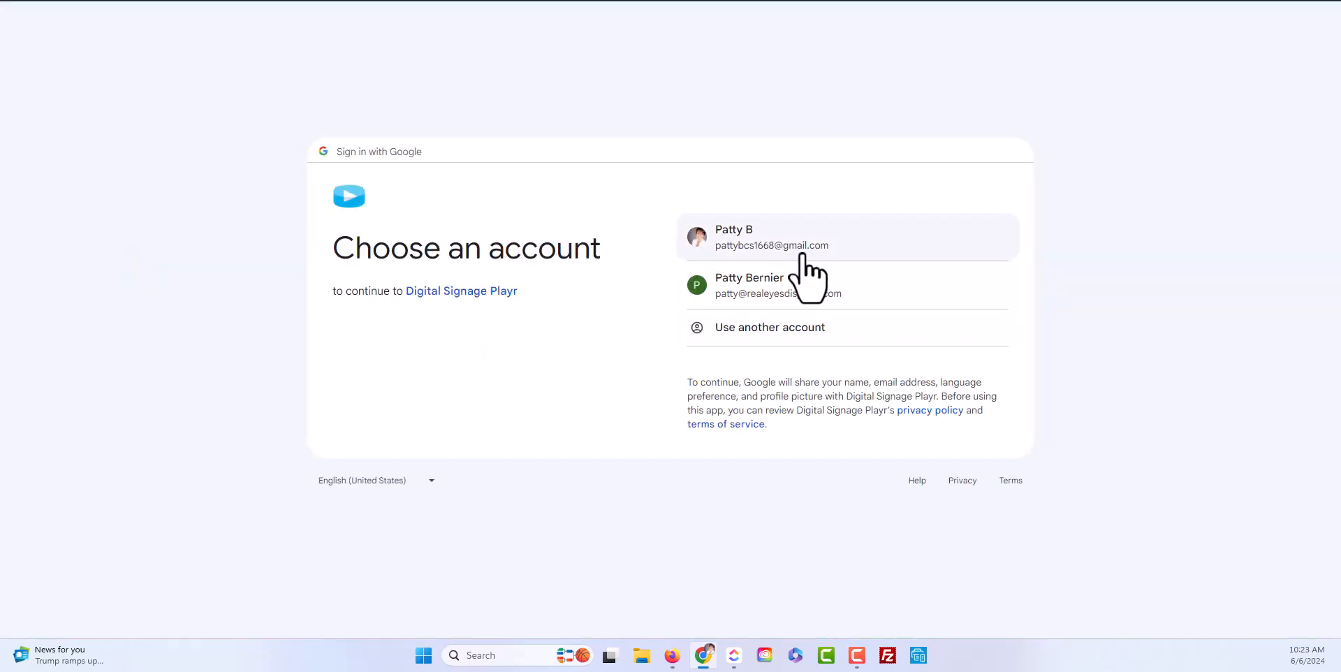
left_click(801, 253)
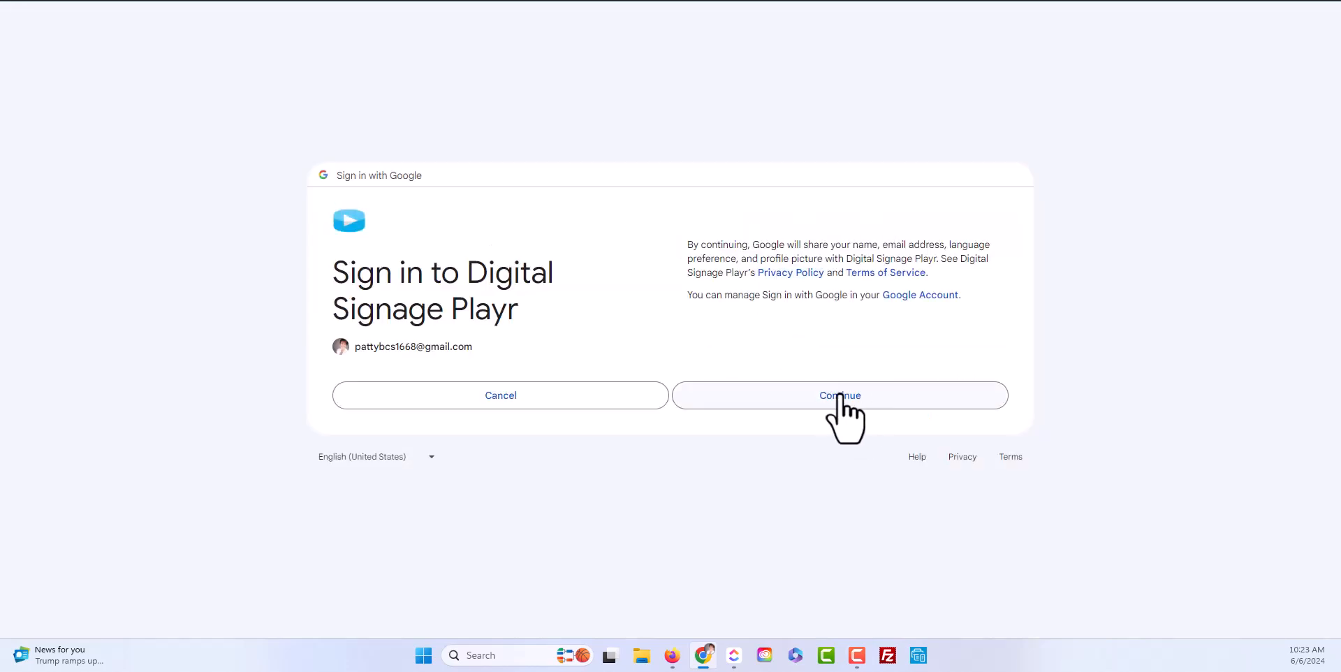
left_click(840, 396)
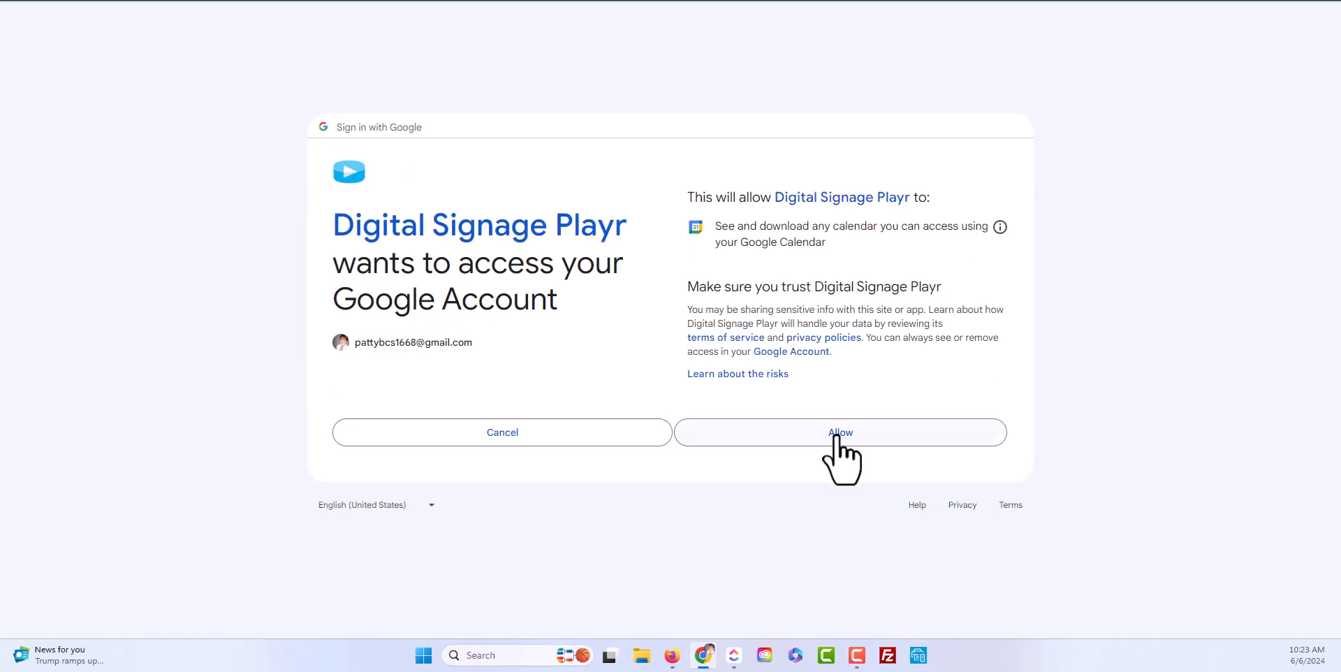
left_click(838, 436)
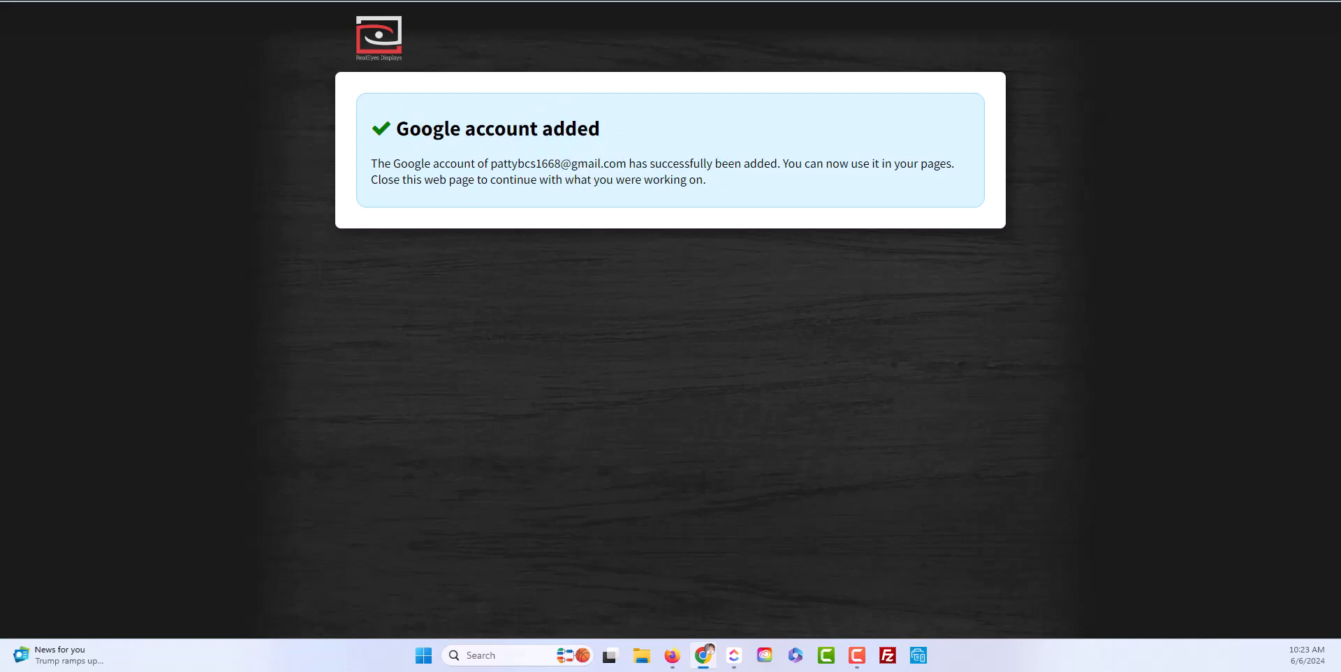
key("ctrl+w")
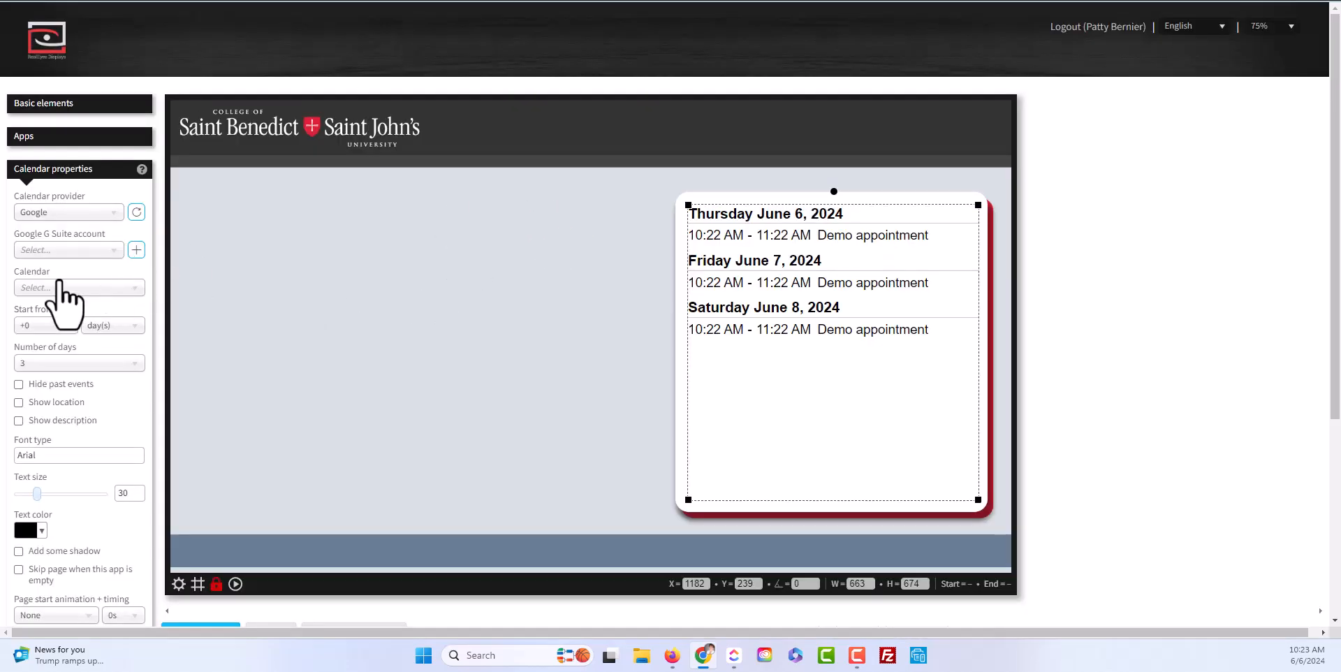
Step: Select the newly linked Google account and use its RealEyes Displays Demo Calendar as the event source
left_click(104, 251)
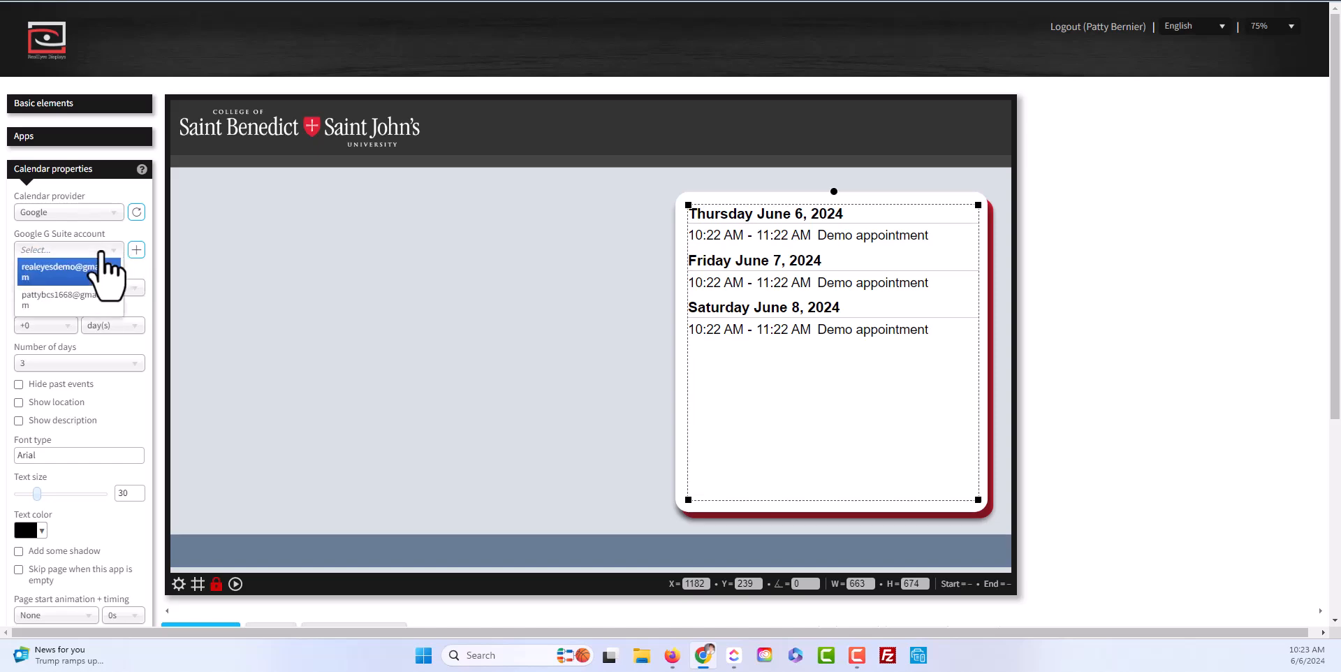
left_click(78, 301)
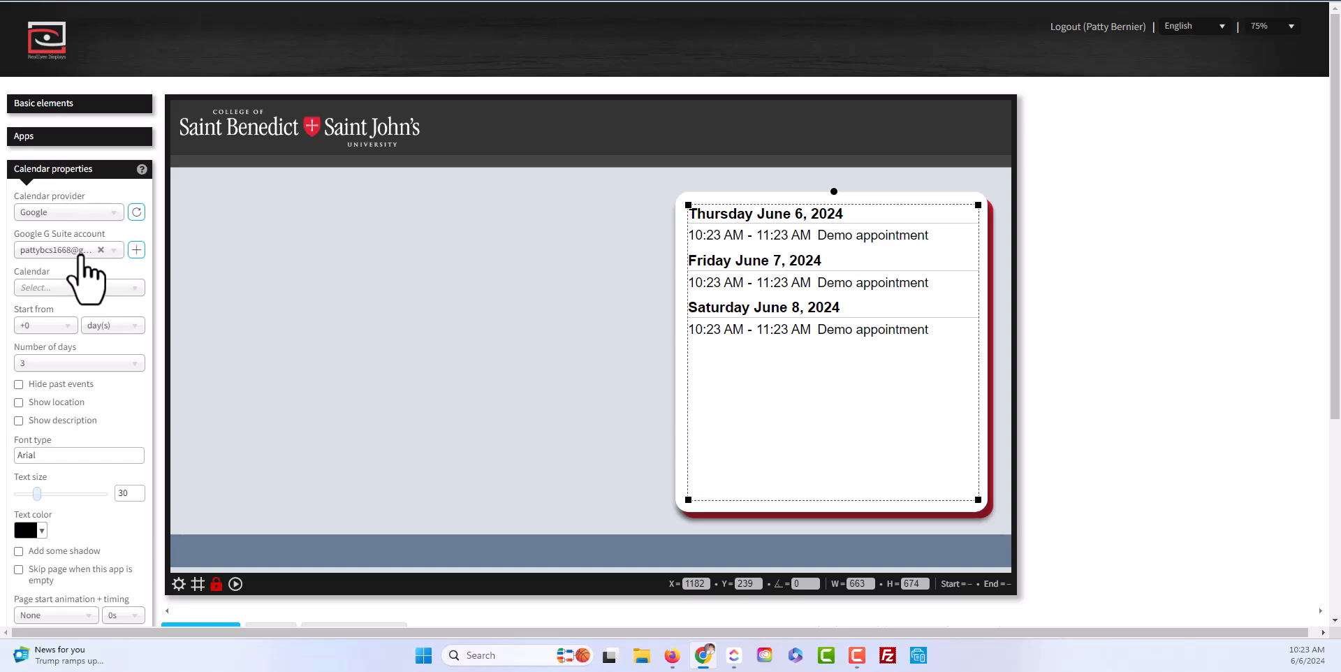
left_click(92, 292)
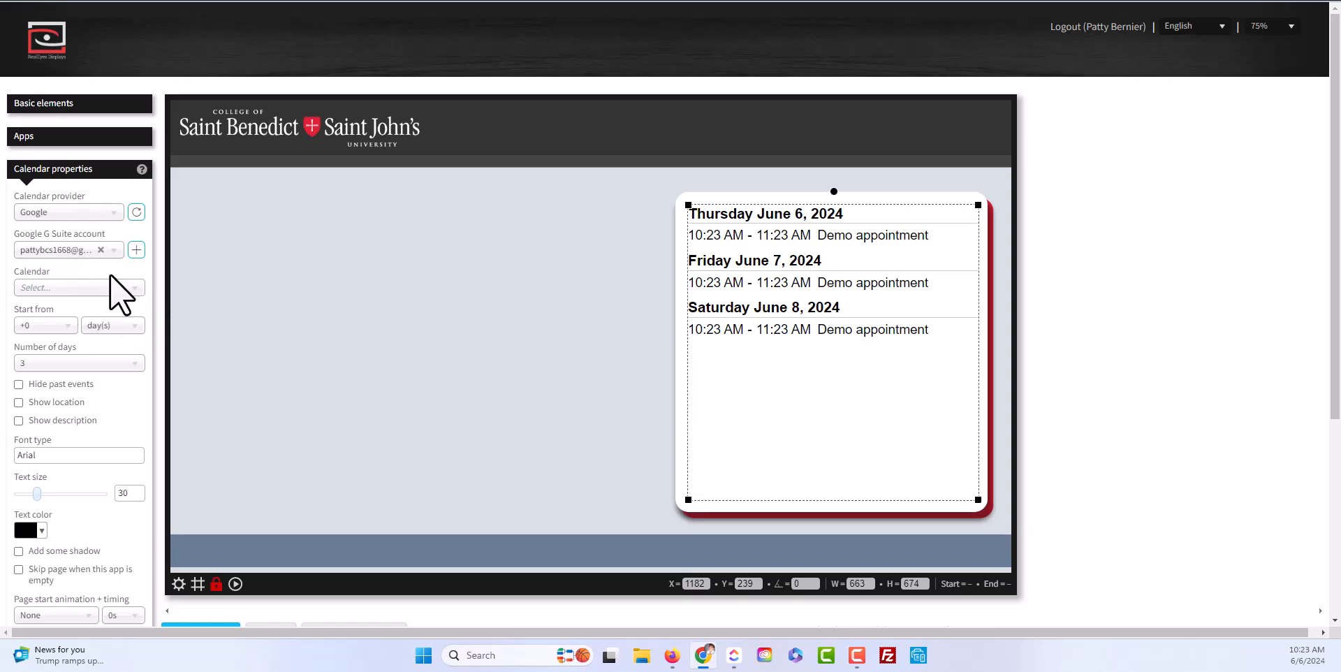
left_click(124, 290)
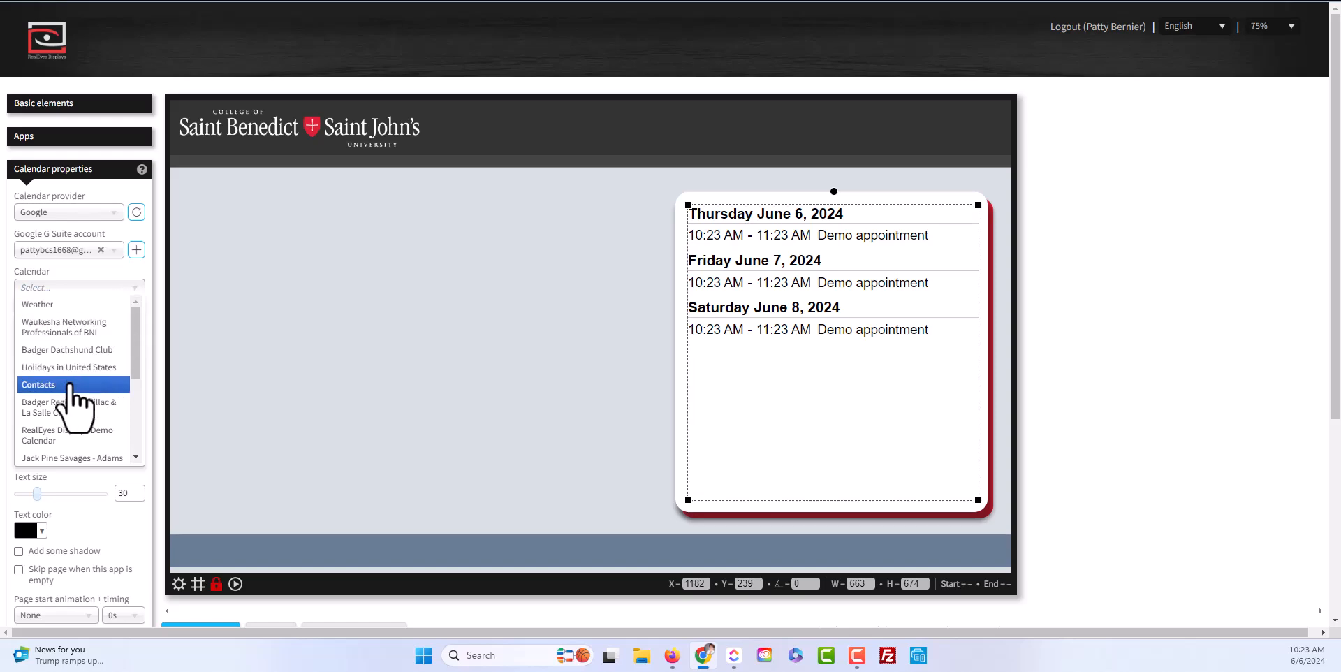
scroll(73, 406, "down", 1)
scroll(74, 419, "down", 1)
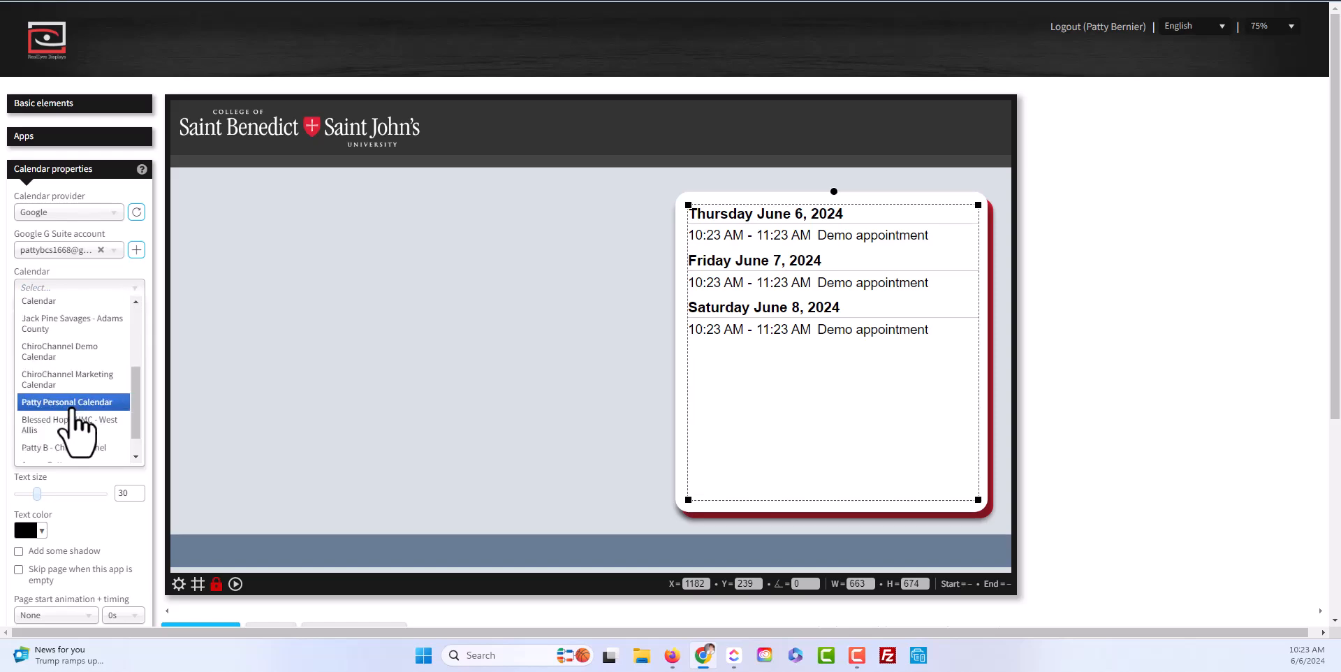
scroll(74, 429, "down", 1)
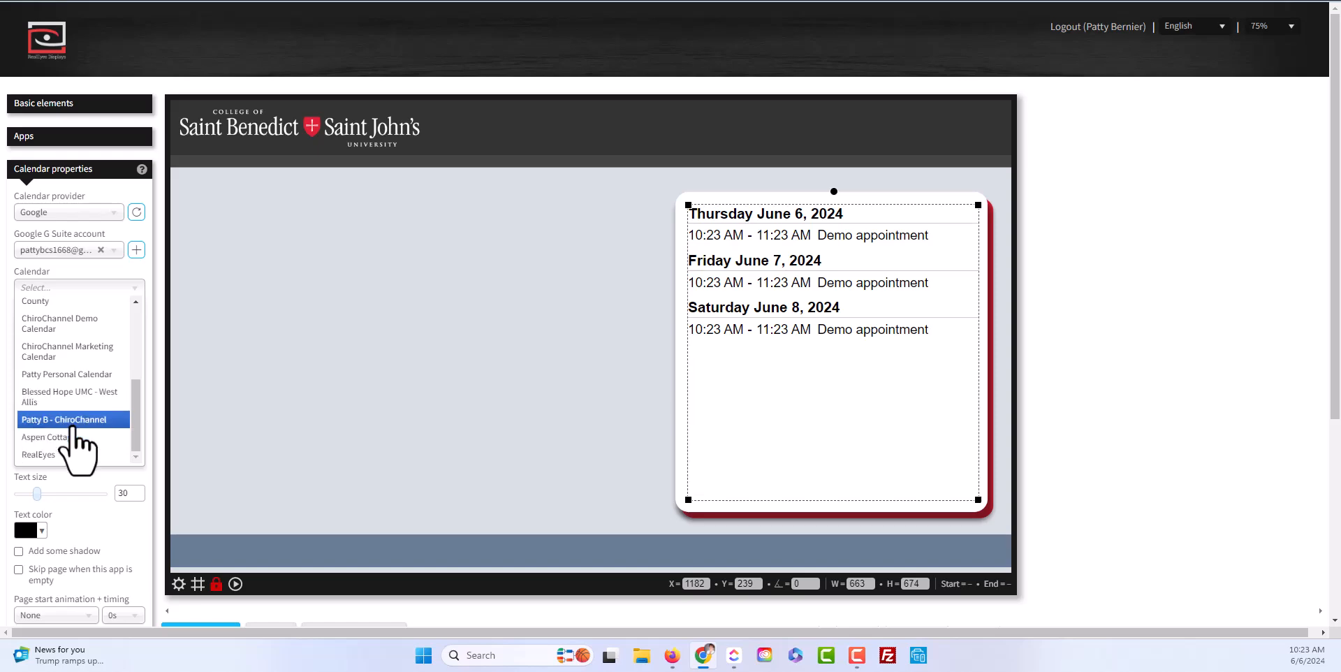
scroll(74, 434, "up", 3)
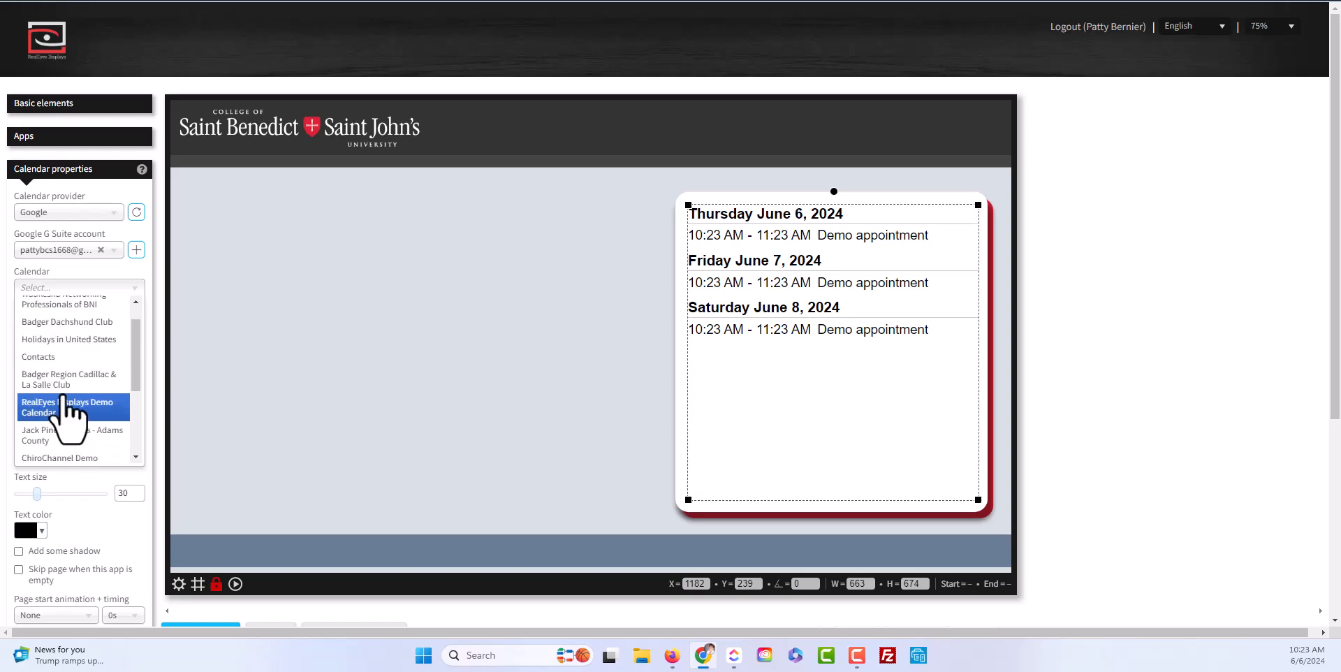
left_click(72, 413)
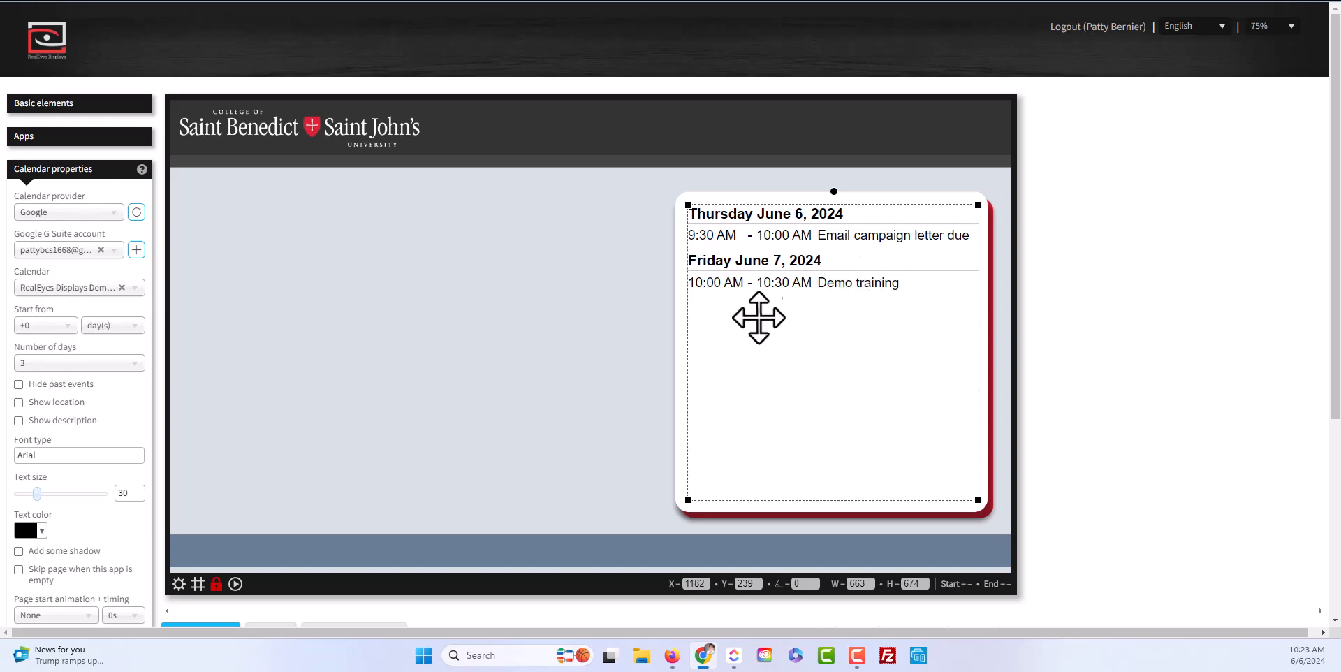
Step: Try starting the calendar from +1 and +2 days, and return the start offset to +0
left_click(56, 326)
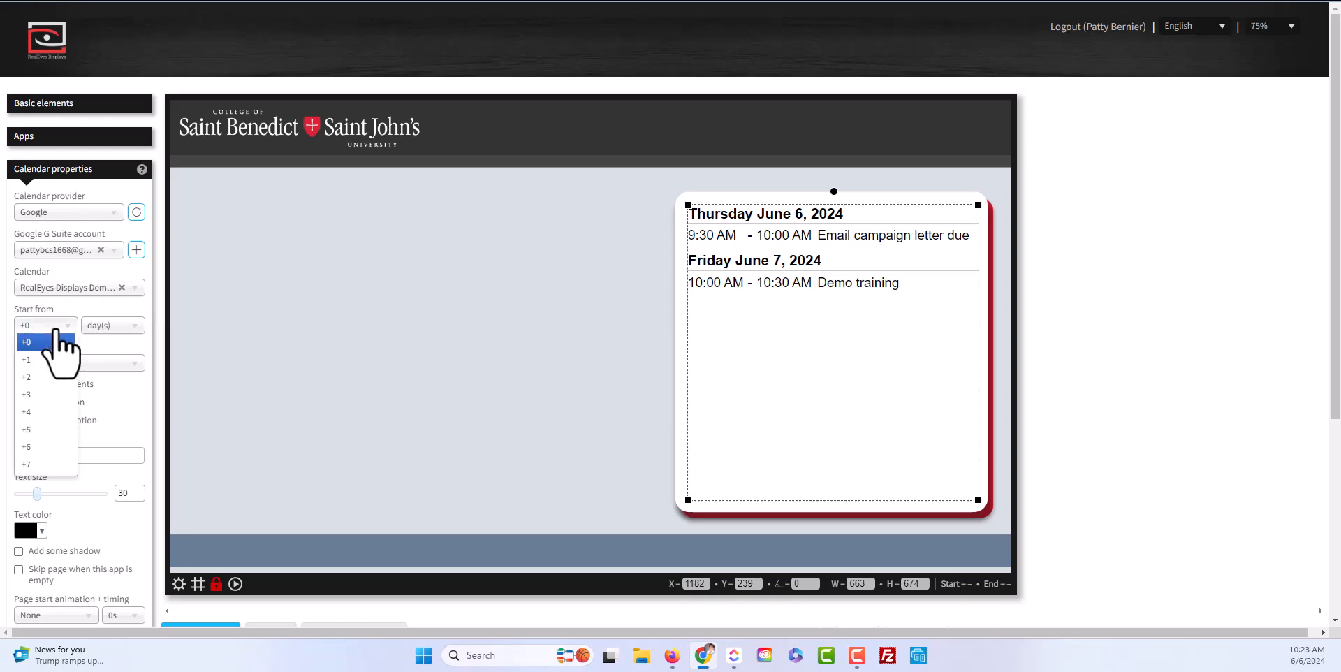
left_click(36, 359)
left_click(46, 326)
left_click(41, 377)
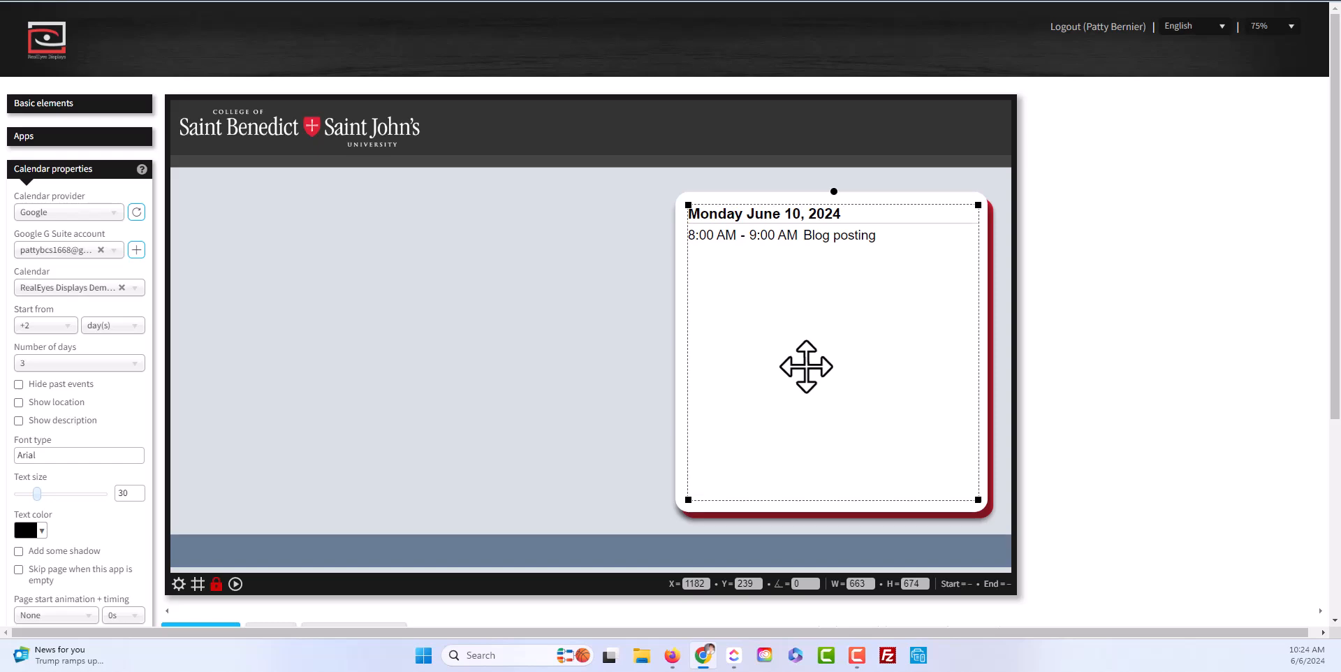
left_click(57, 327)
left_click(38, 338)
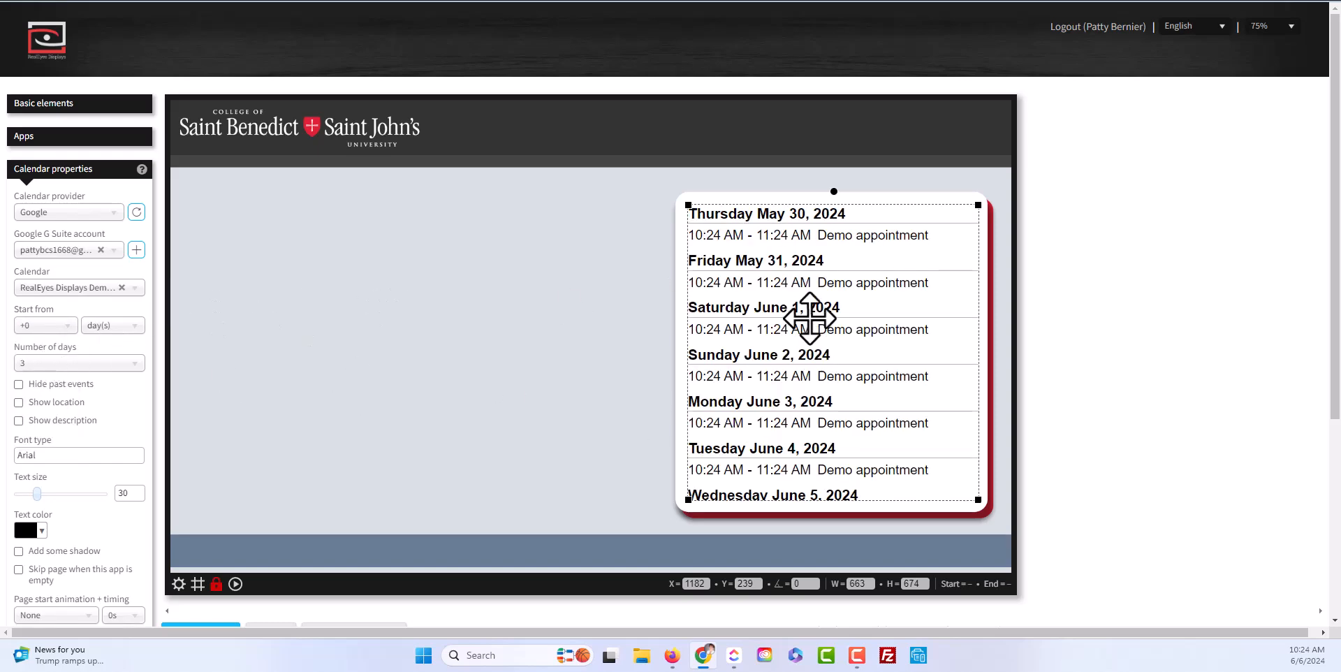
Step: Set the calendar's number of days to 6, and try hiding past events before switching that option back off
left_click(56, 363)
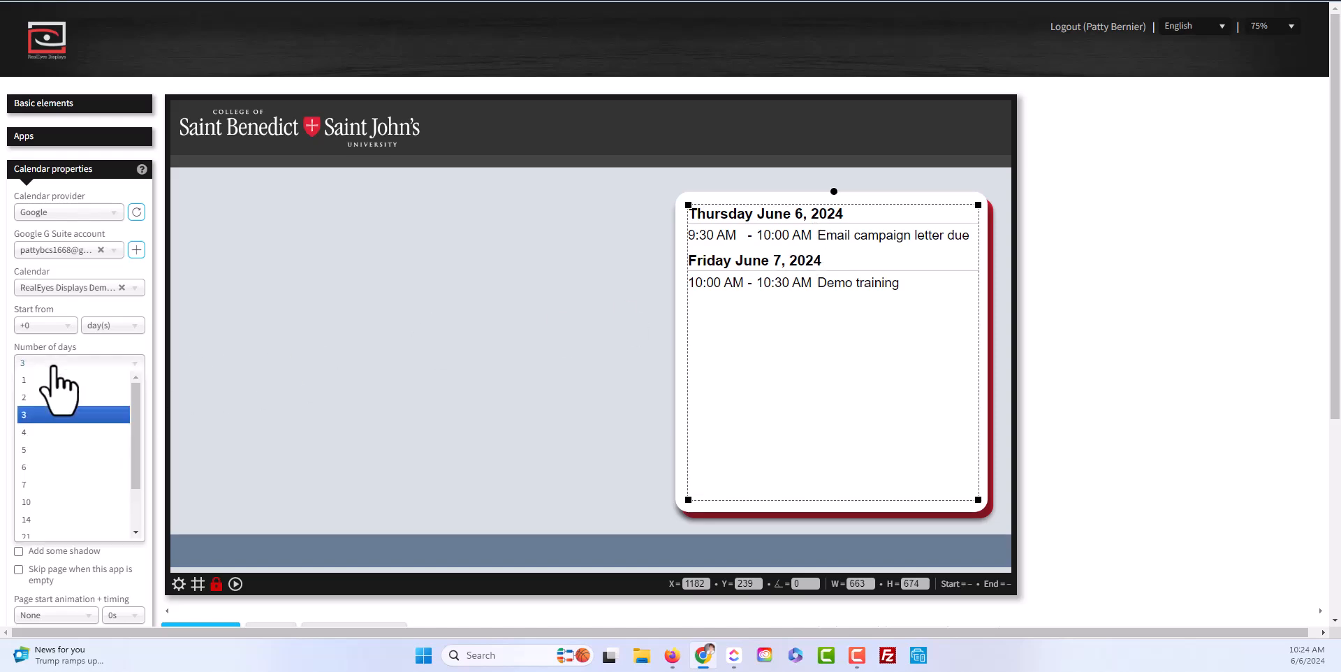
left_click(39, 467)
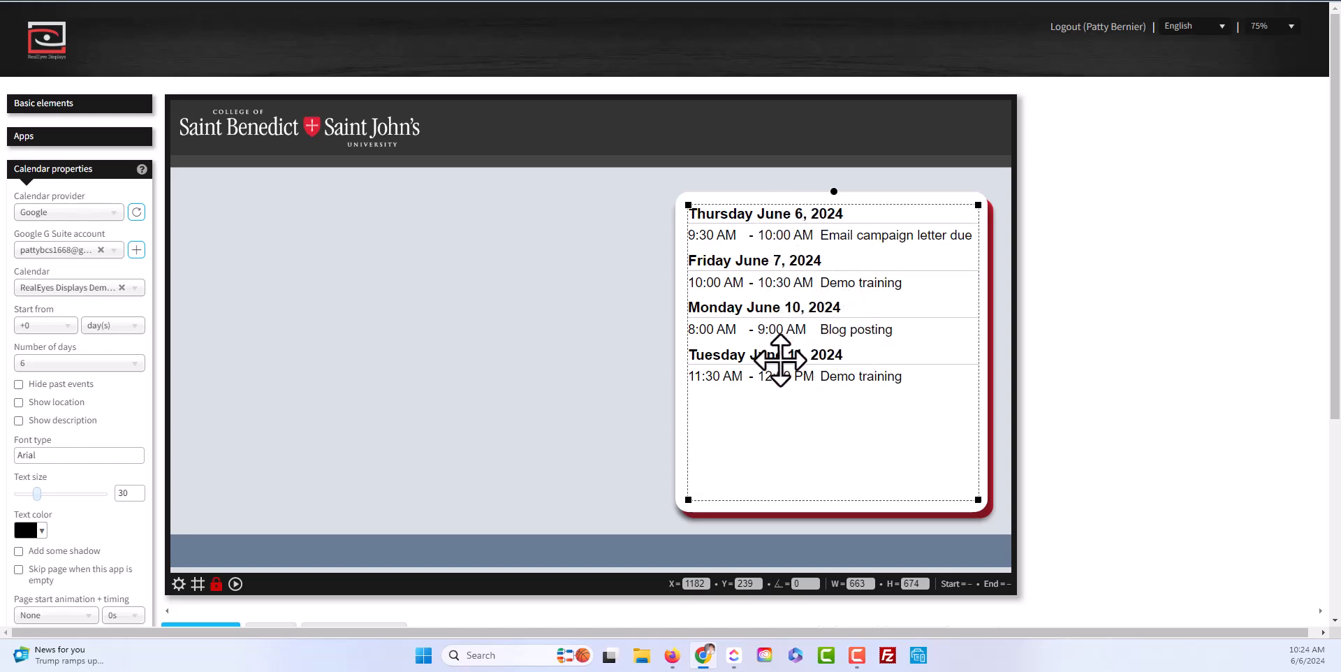
left_click(18, 384)
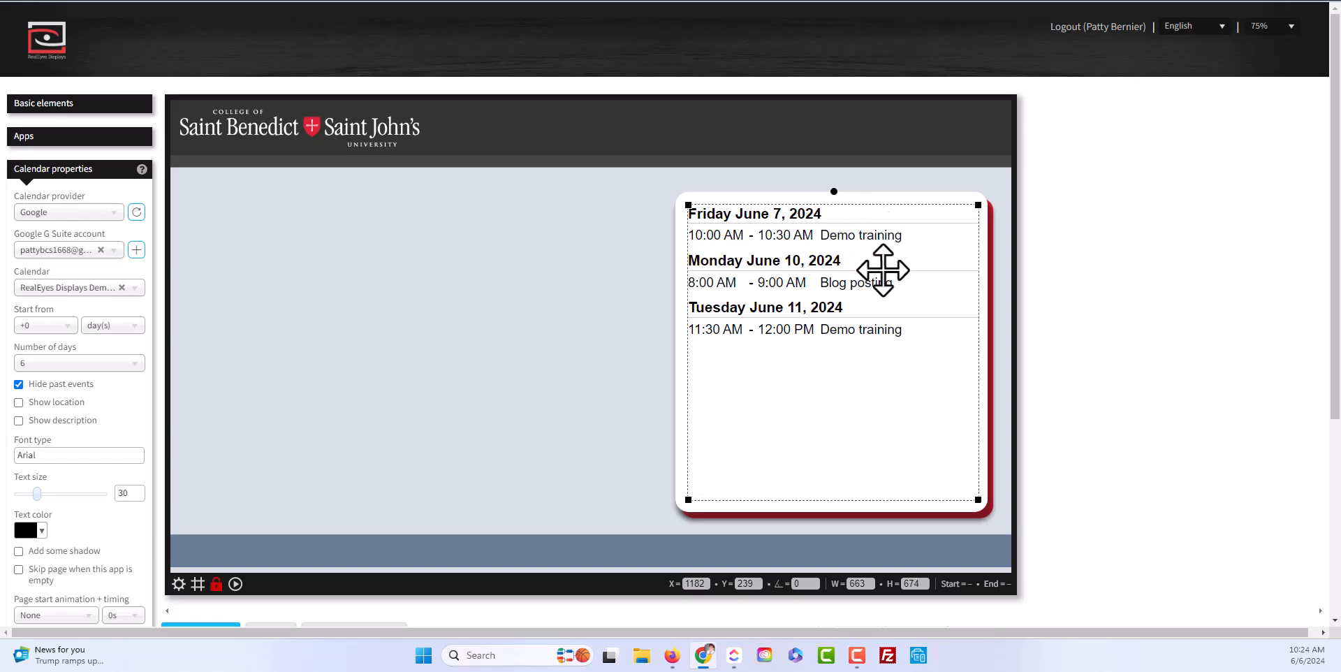
left_click(18, 384)
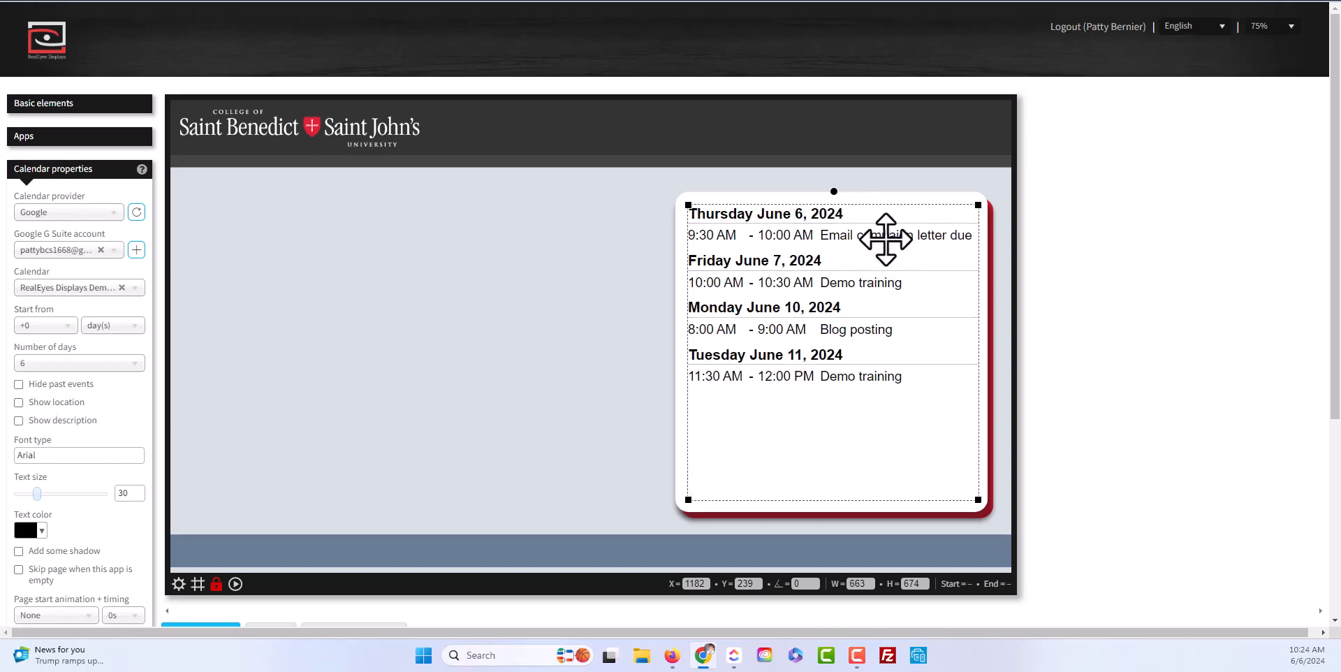
Step: Enable the location and description display for the events, and skip the page when the calendar app is empty
left_click(19, 403)
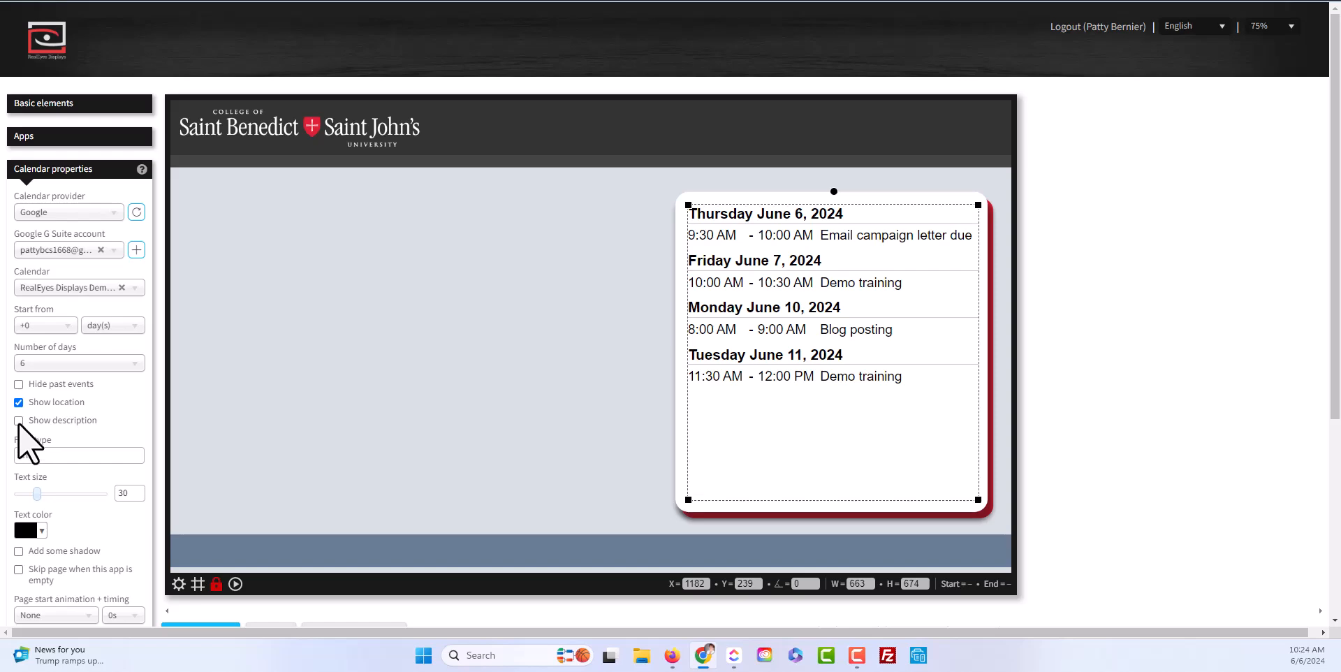
left_click(19, 420)
scroll(97, 513, "down", 1)
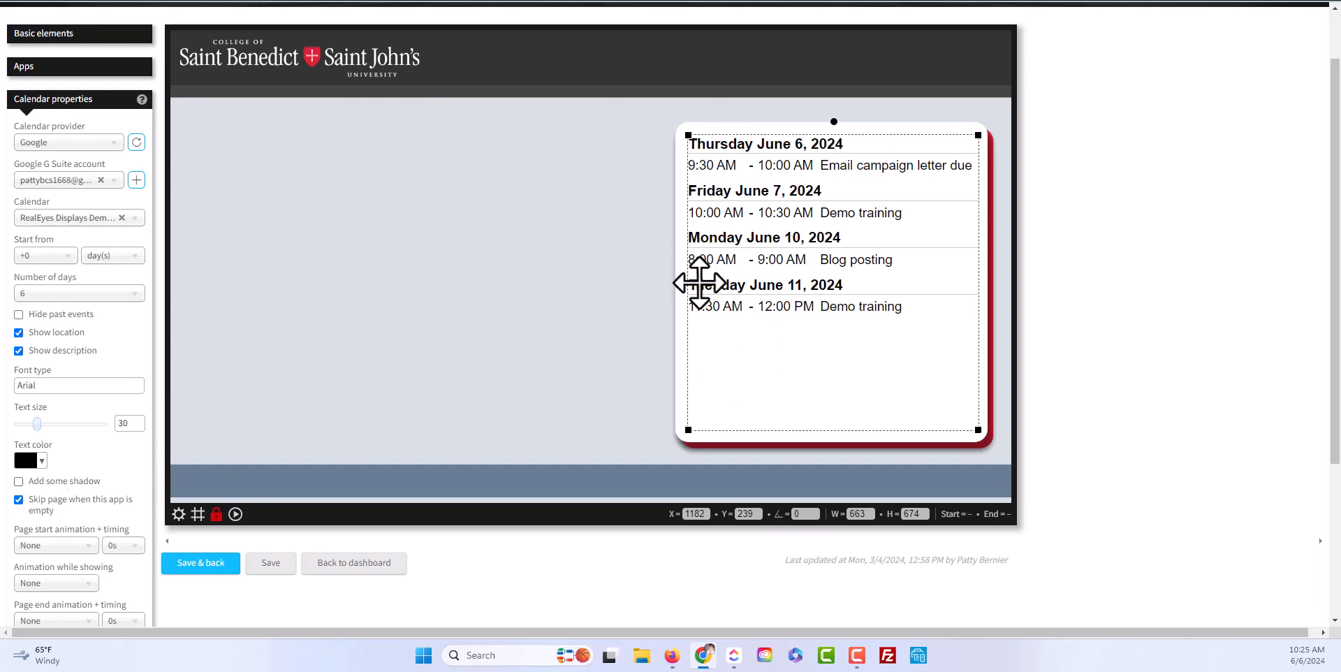
Step: Switch off the lock in the page editor and review the remaining calendar properties
left_click(216, 514)
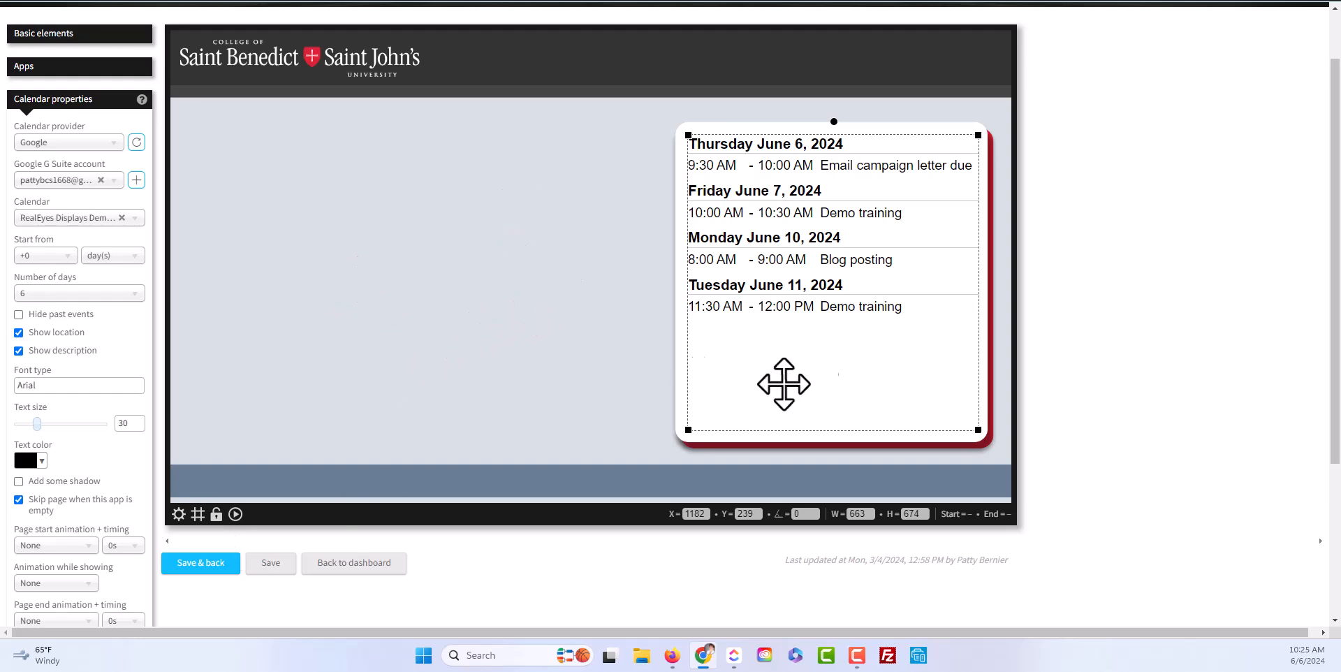
scroll(135, 381, "down", 3)
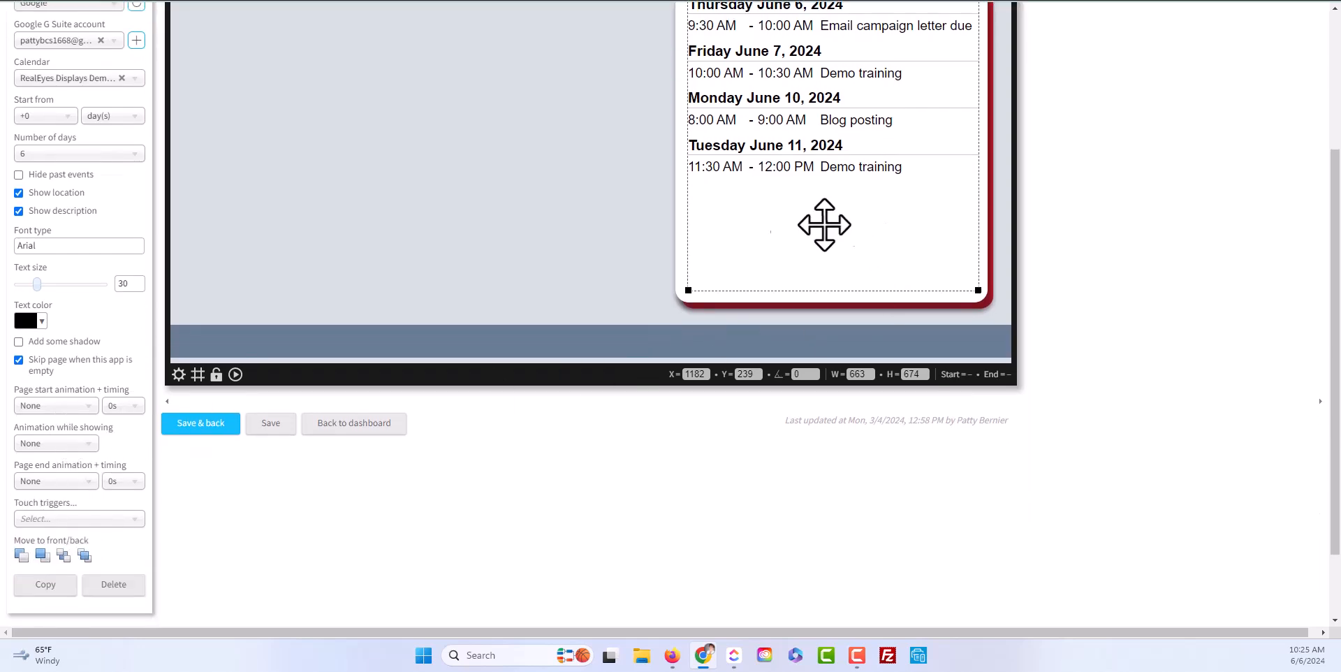
scroll(614, 451, "up", 3)
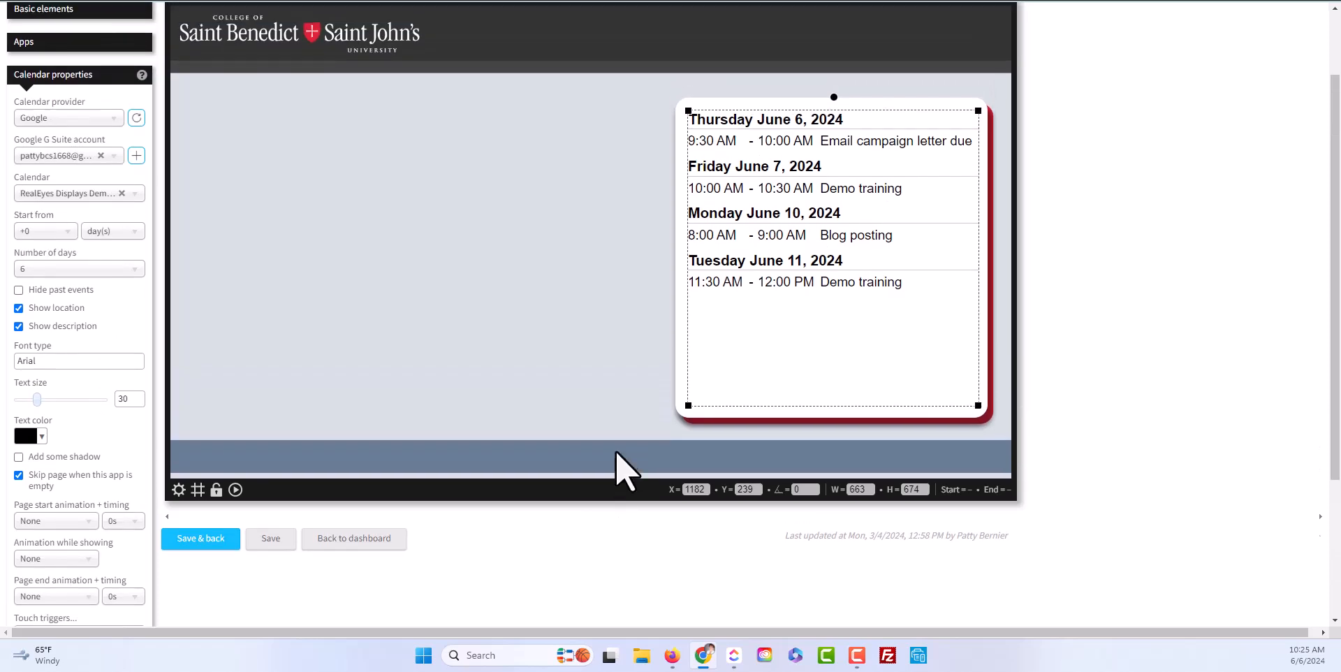